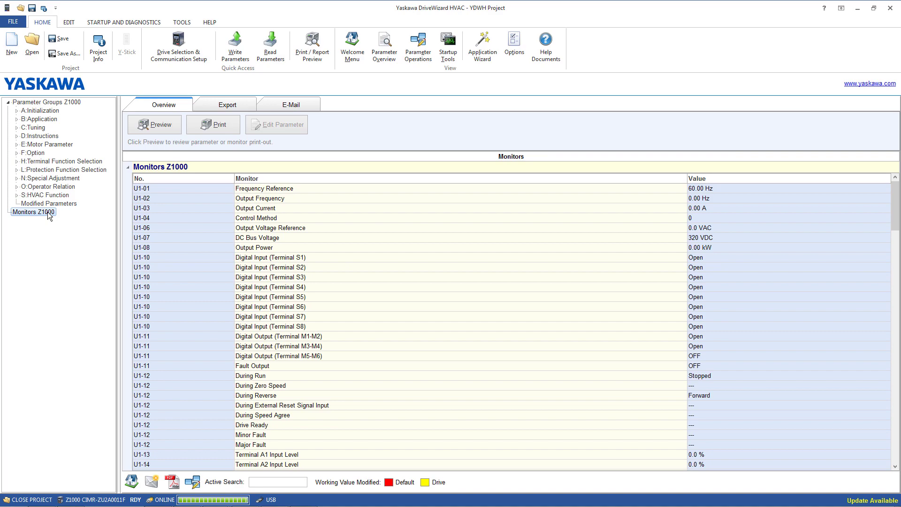
# Open the Monitor Panel from the startup and diagnostics tools.
pyautogui.click(359, 256)
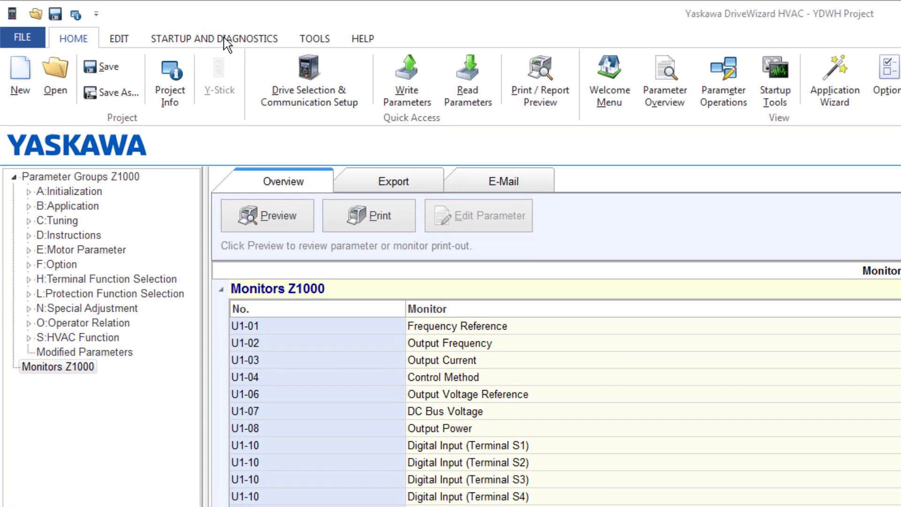
pyautogui.click(223, 39)
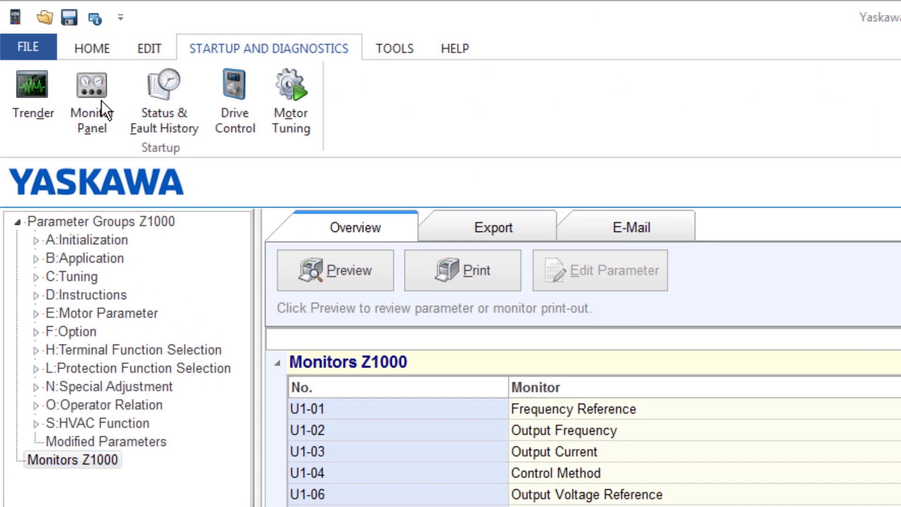
pyautogui.click(101, 100)
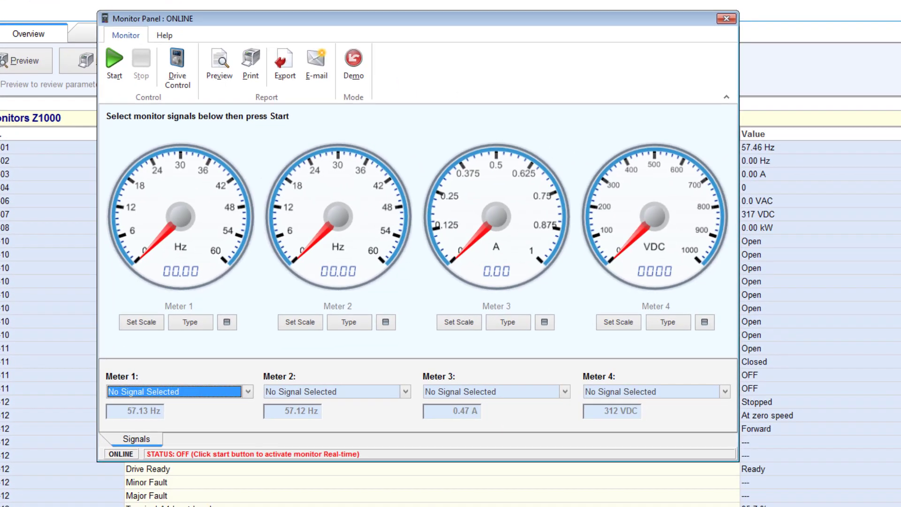
# Assign U1-01 Frequency Reference, U1-02 Output Frequency, U1-03 Output Current and U1-07 DC Bus Voltage to meters 1 through 4.
pyautogui.click(247, 391)
pyautogui.click(235, 415)
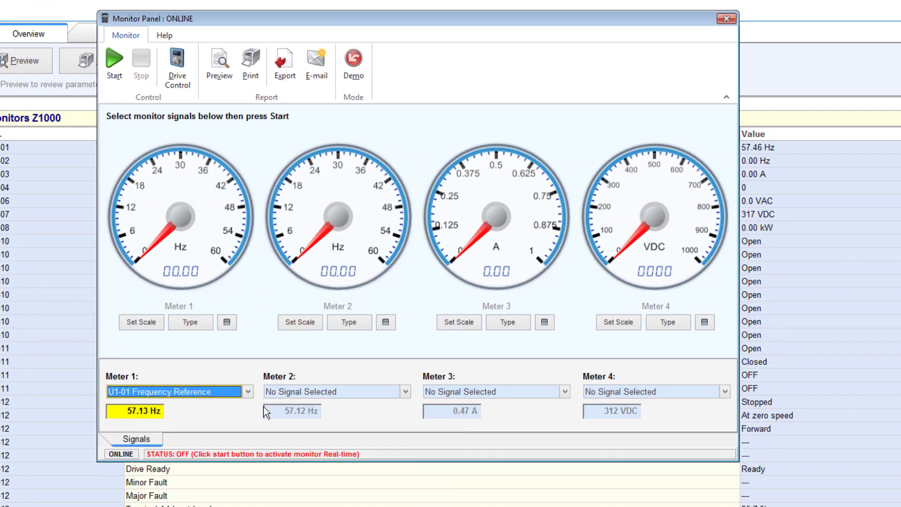
pyautogui.click(404, 392)
pyautogui.click(393, 425)
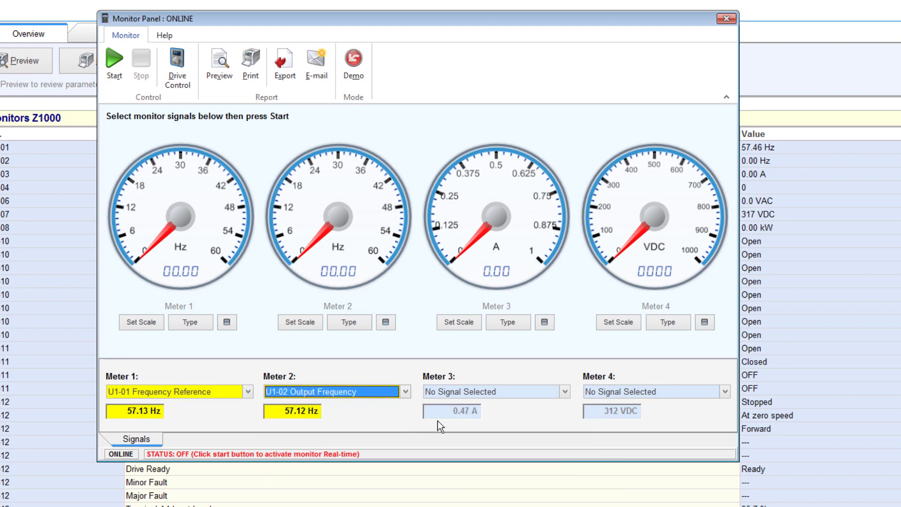
pyautogui.click(566, 394)
pyautogui.click(555, 431)
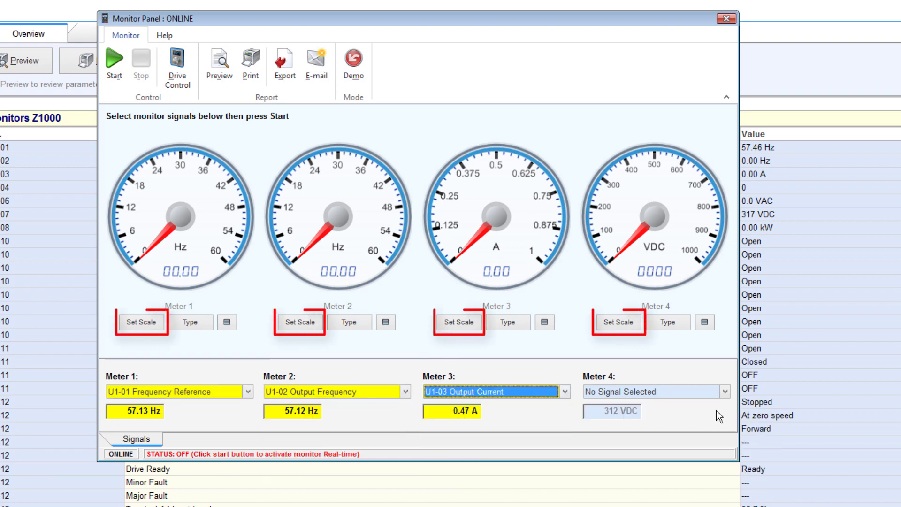
pyautogui.click(726, 392)
pyautogui.click(705, 461)
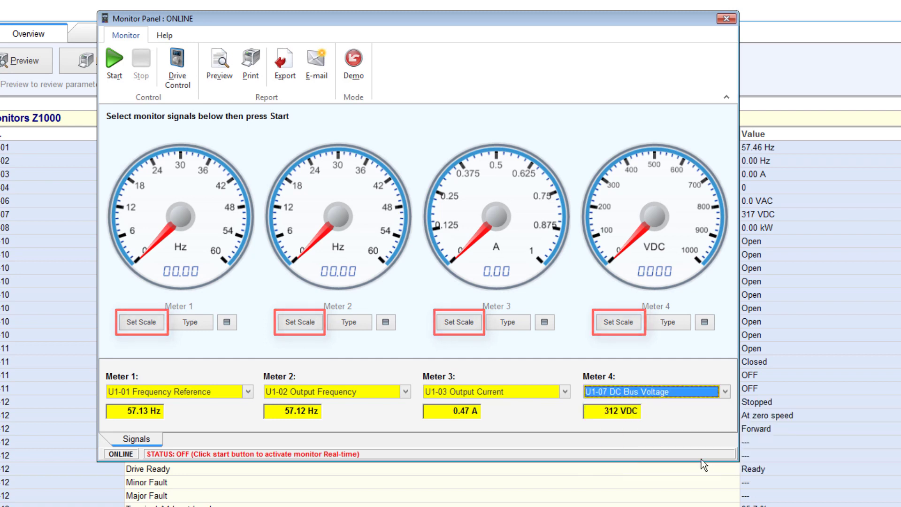
# Change Meter 3 to a Trender display with Red colour and accept.
pyautogui.click(505, 326)
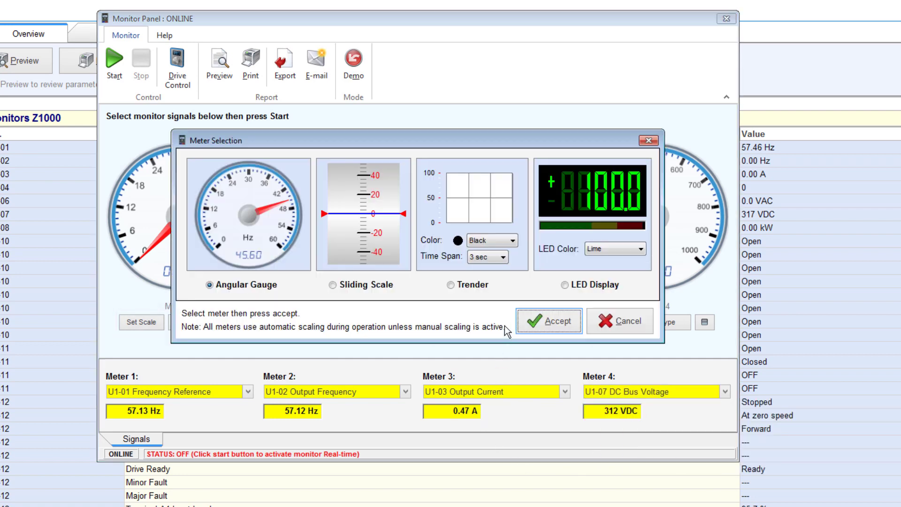
pyautogui.click(472, 284)
pyautogui.click(513, 241)
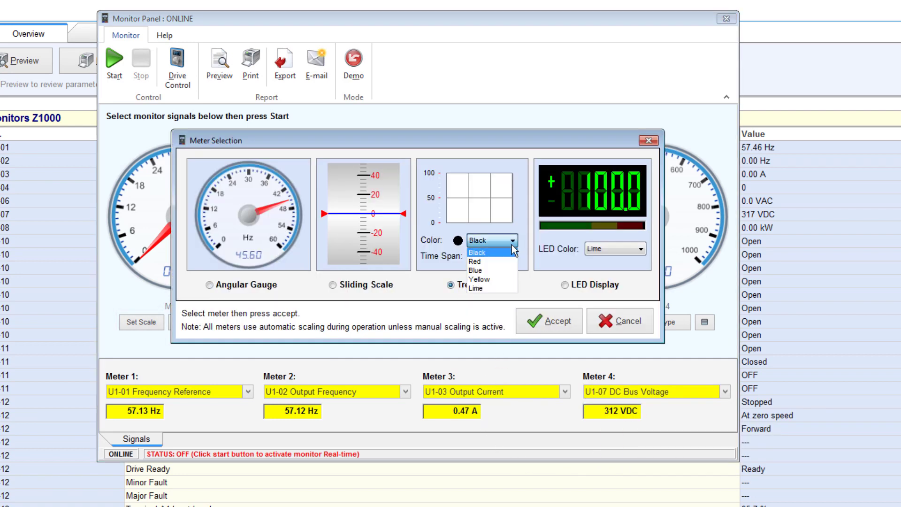
pyautogui.click(502, 263)
pyautogui.click(547, 322)
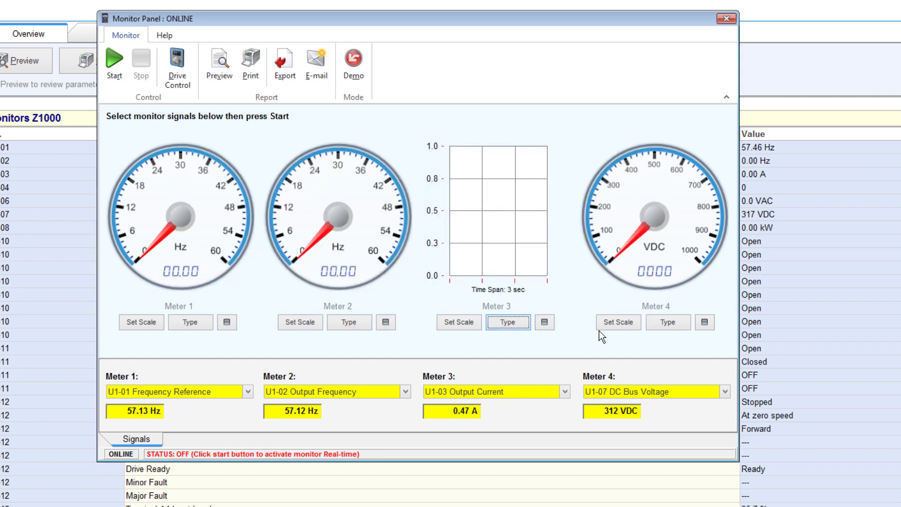
# Change Meter 4 to an LED Display, accept, and close the Monitor Panel.
pyautogui.click(668, 329)
pyautogui.click(563, 288)
pyautogui.click(562, 326)
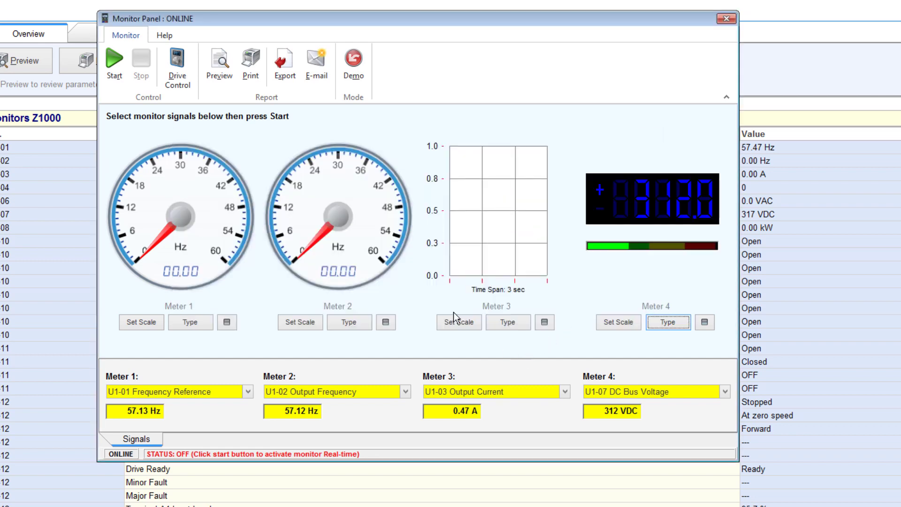
pyautogui.click(119, 70)
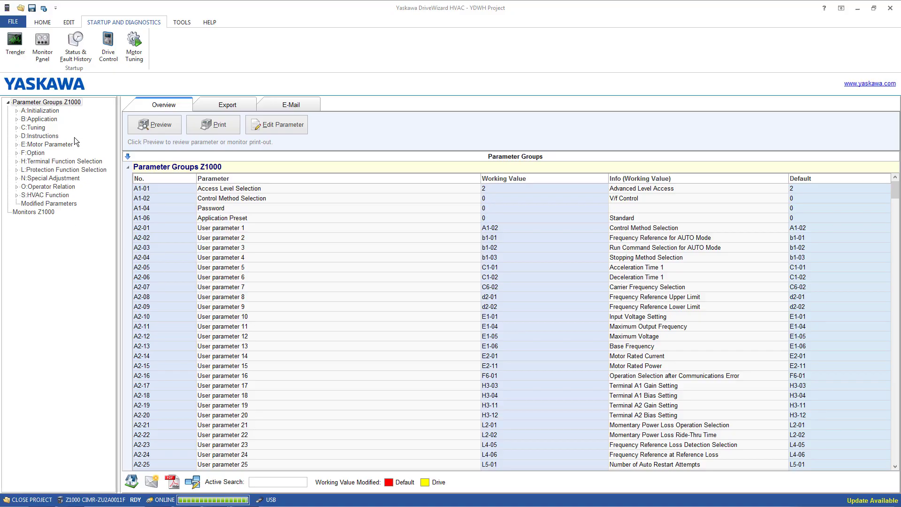
# Open Status & Fault History and assign U1-01 Frequency Reference, U1-02 Output Frequency, U1-03 Output Current and U1-07 DC Bus Voltage to monitors 1–4.
pyautogui.click(76, 61)
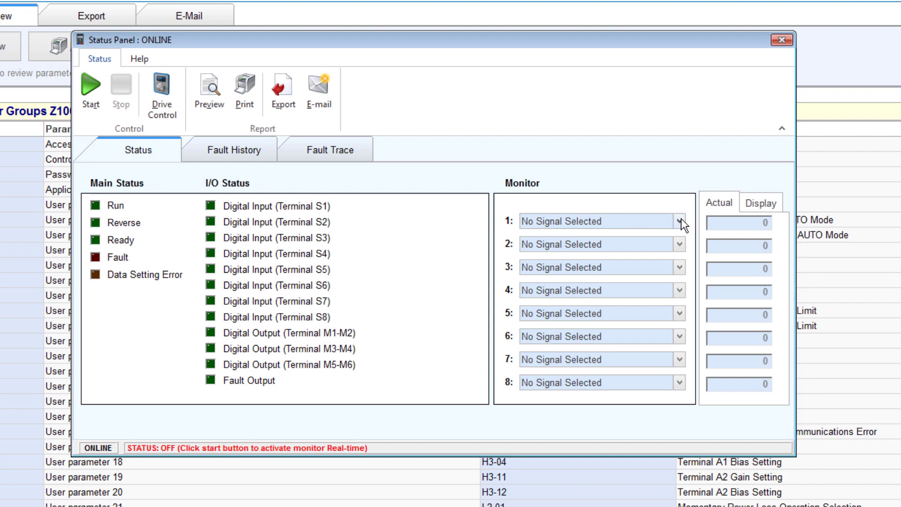
pyautogui.click(680, 220)
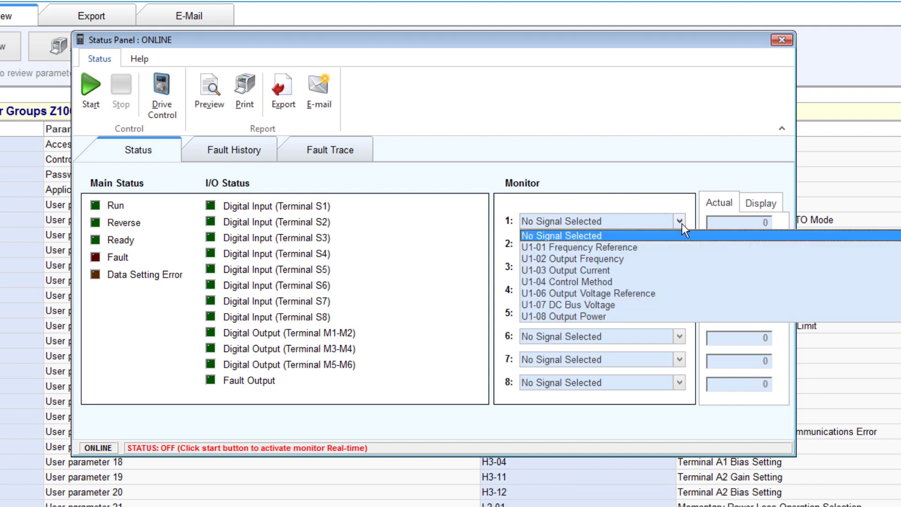
pyautogui.click(668, 245)
pyautogui.click(680, 244)
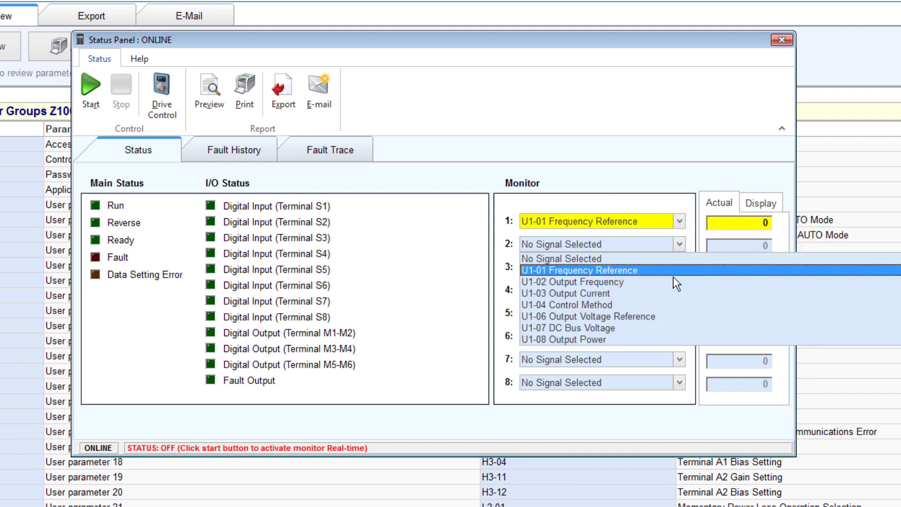
pyautogui.click(672, 280)
pyautogui.click(679, 268)
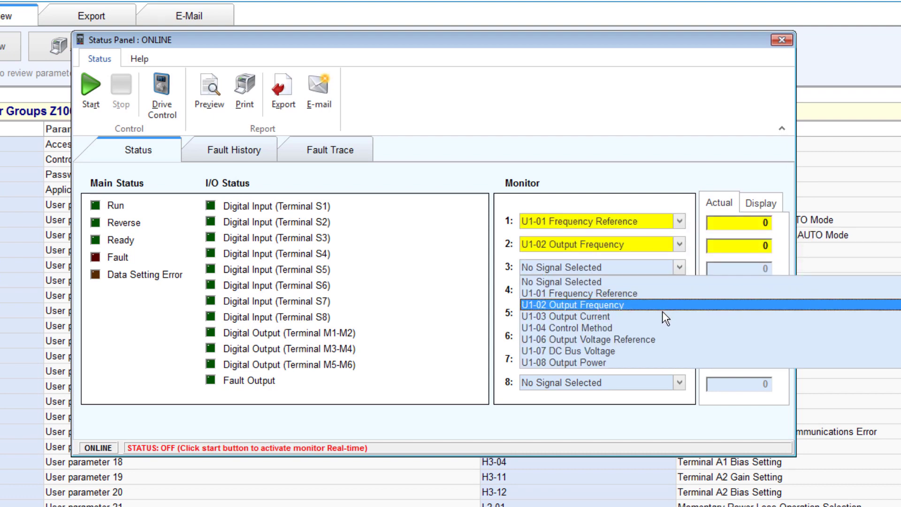
pyautogui.click(664, 317)
pyautogui.click(679, 290)
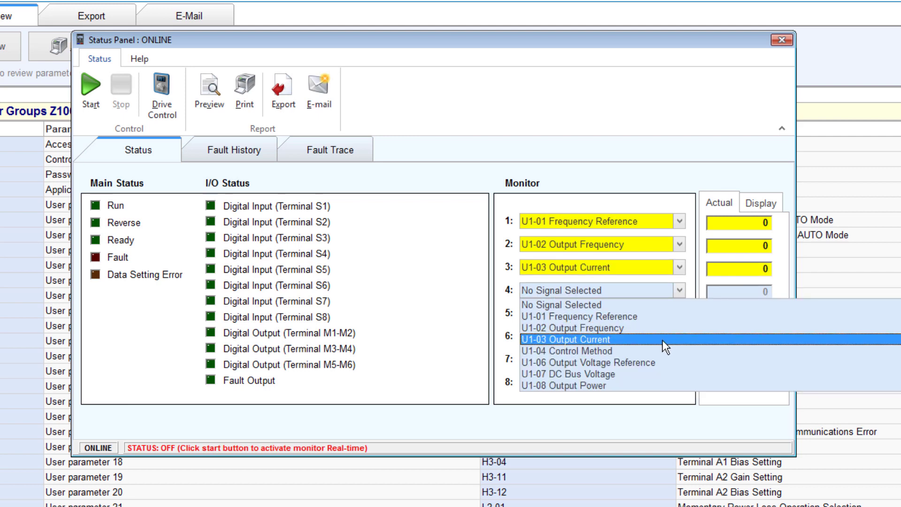
pyautogui.click(658, 373)
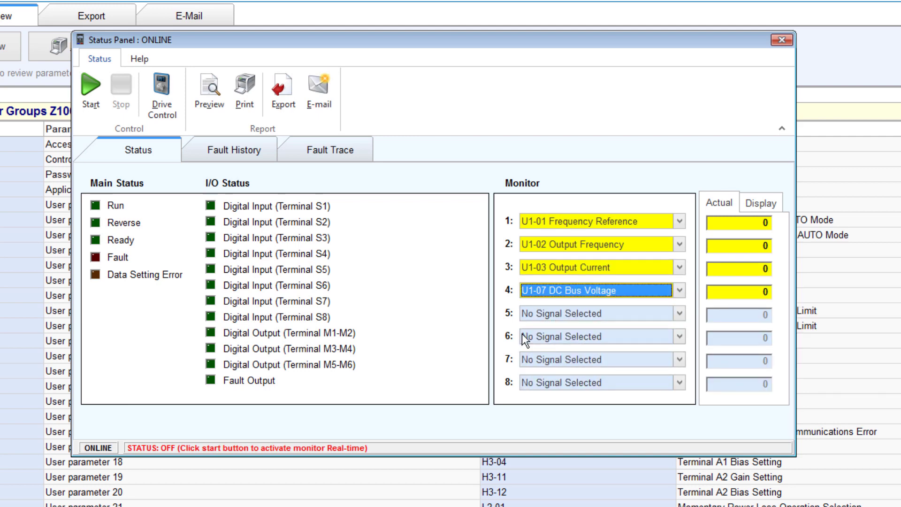
# Browse the Fault History and Fault Trace tabs, return to Status, and start real-time monitoring.
pyautogui.click(237, 151)
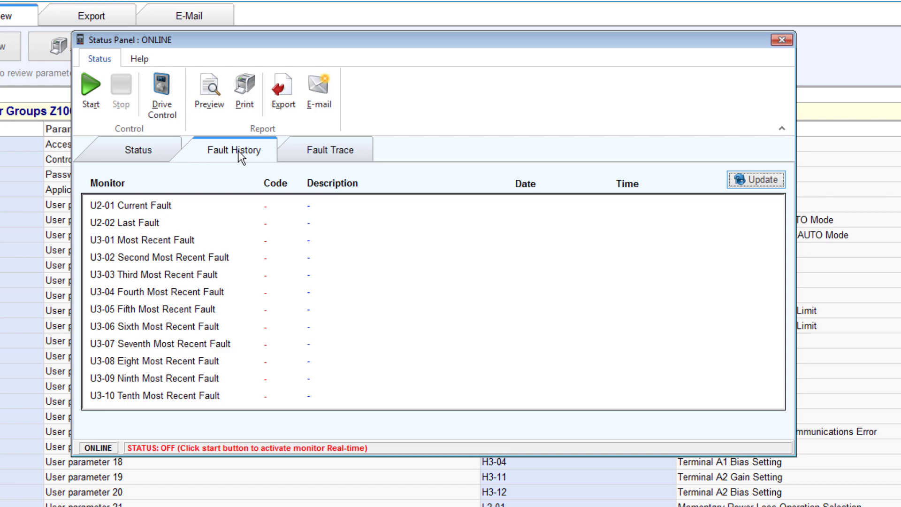
pyautogui.click(342, 151)
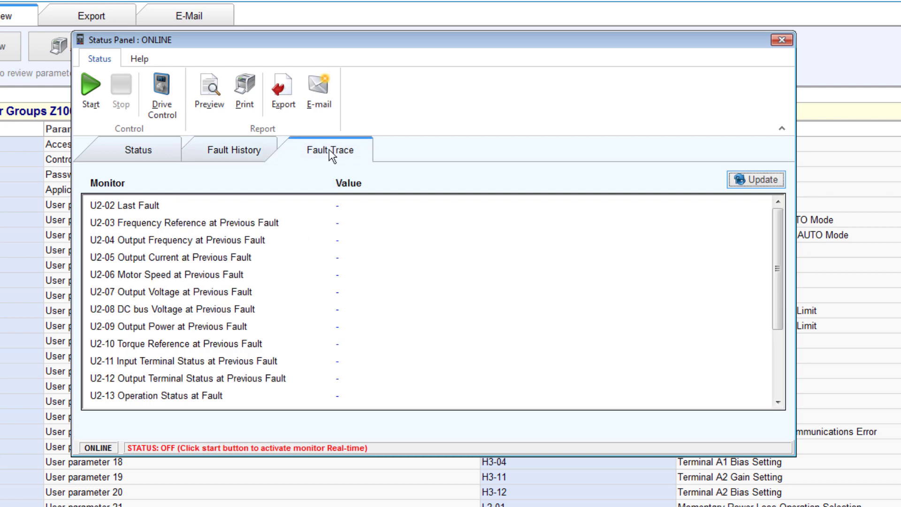
pyautogui.click(160, 151)
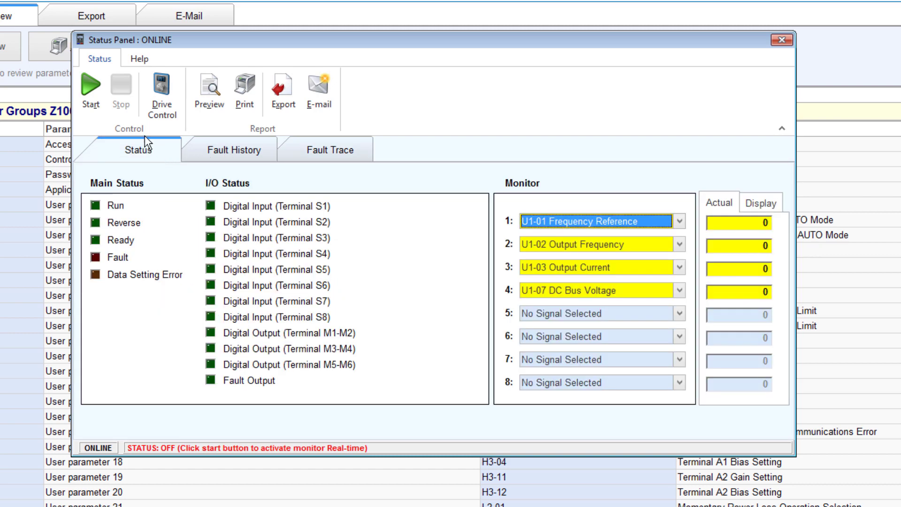
pyautogui.click(91, 95)
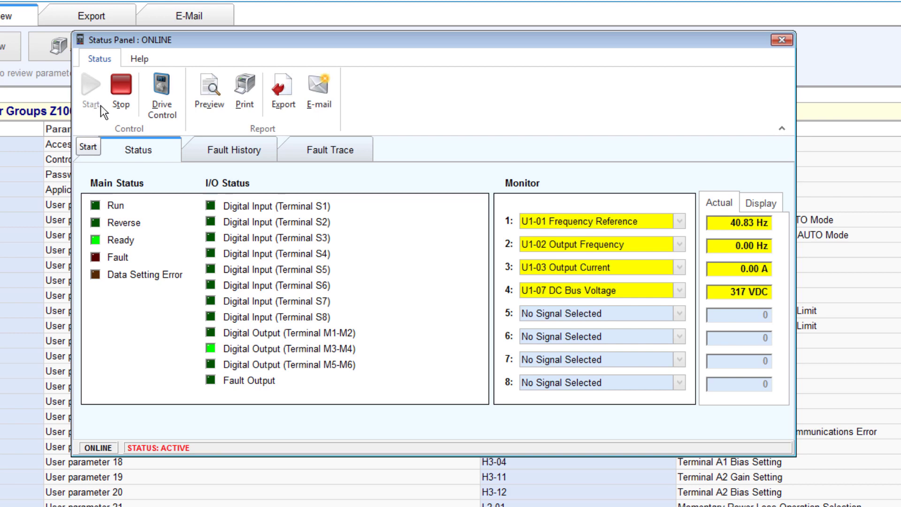
# Review the fault history and refresh the fault trace values.
pyautogui.click(238, 151)
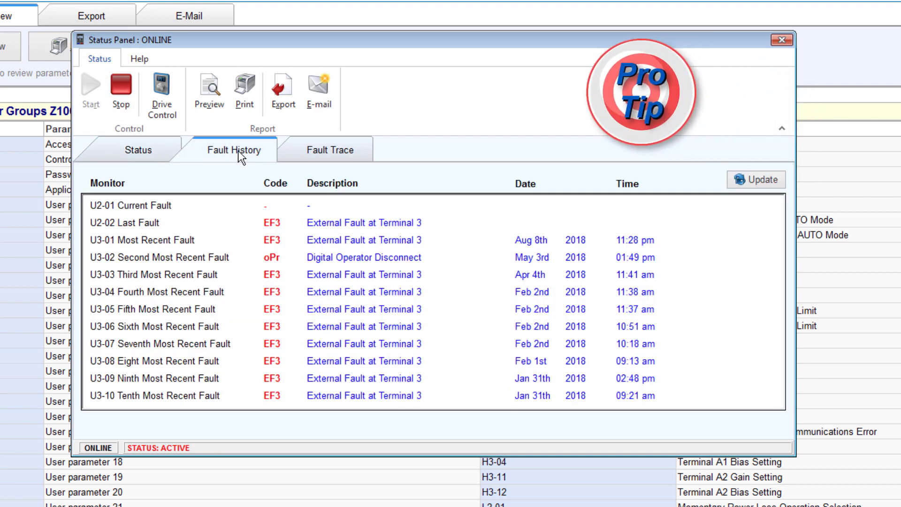
pyautogui.click(310, 153)
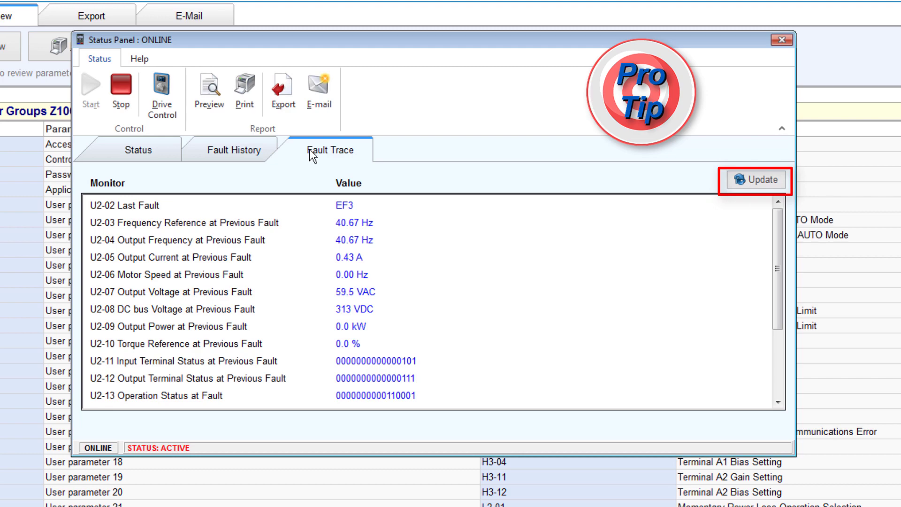
pyautogui.click(774, 180)
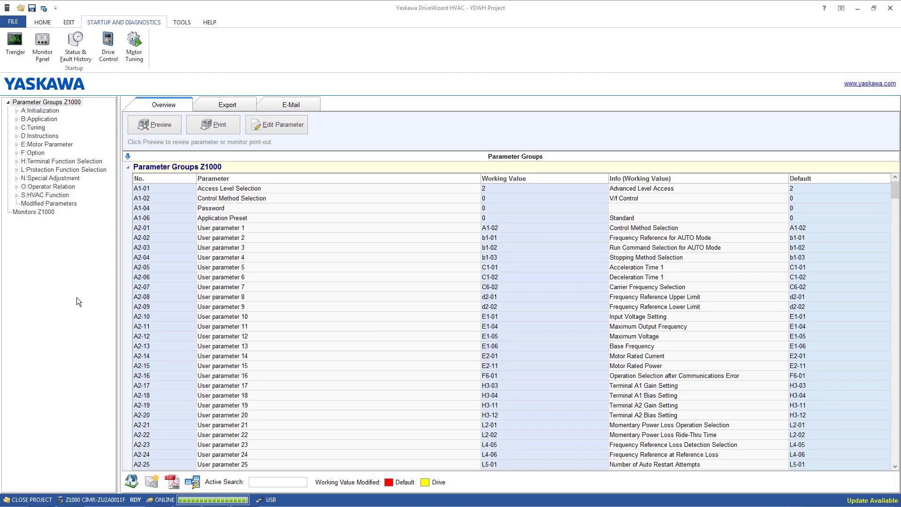
# Open the Trender and assign U1-01, U1-02, U1-03 and U1-07 DC Bus Voltage to trend signals 1–4.
pyautogui.click(15, 45)
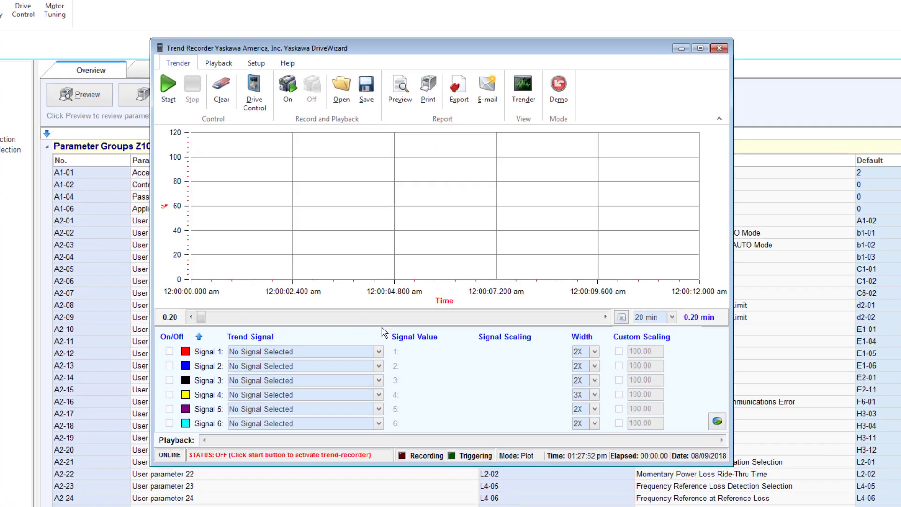
pyautogui.click(397, 335)
pyautogui.click(351, 393)
pyautogui.click(352, 385)
pyautogui.click(353, 418)
pyautogui.click(354, 402)
pyautogui.click(352, 445)
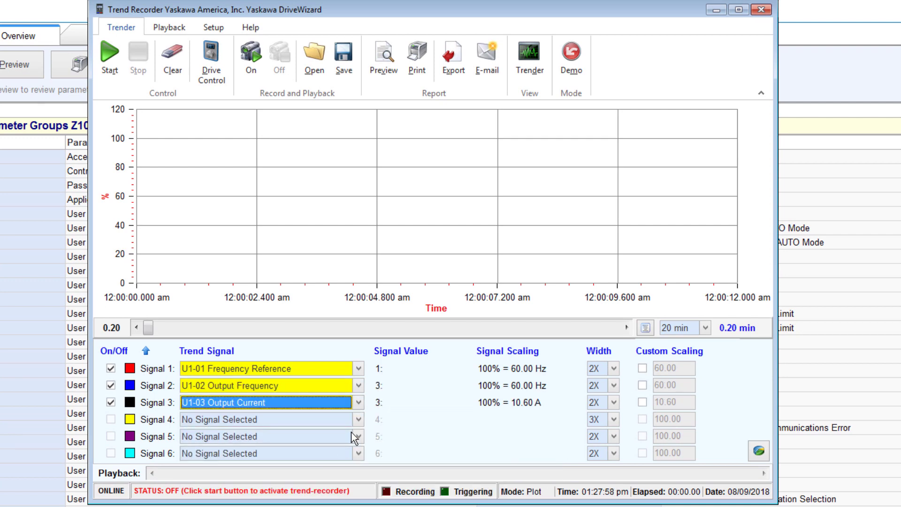
pyautogui.click(350, 419)
pyautogui.click(341, 498)
# Assign U6-01 Motor secondary current (Iq) to trend Signal 5.
pyautogui.click(358, 436)
pyautogui.scroll(-15, 348, 488)
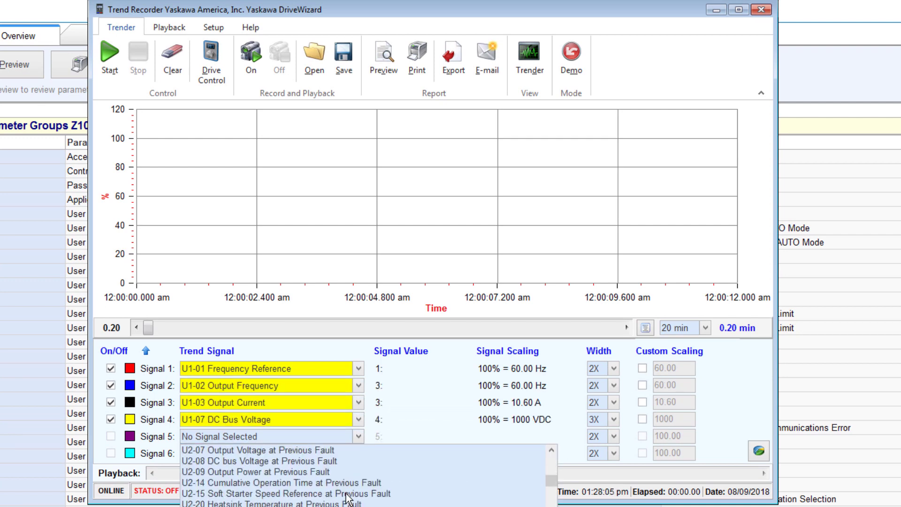
pyautogui.click(348, 494)
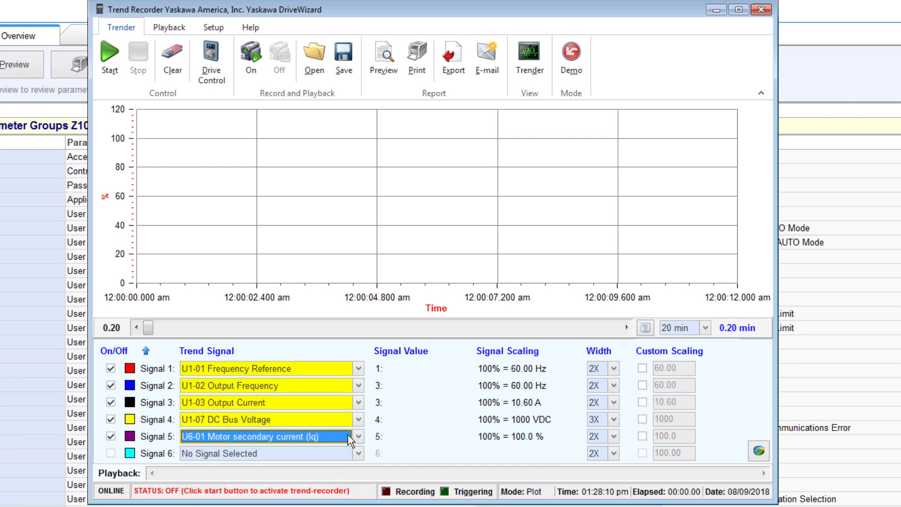
# Start the trend recording and switch the time span to 5 min.
pyautogui.click(110, 56)
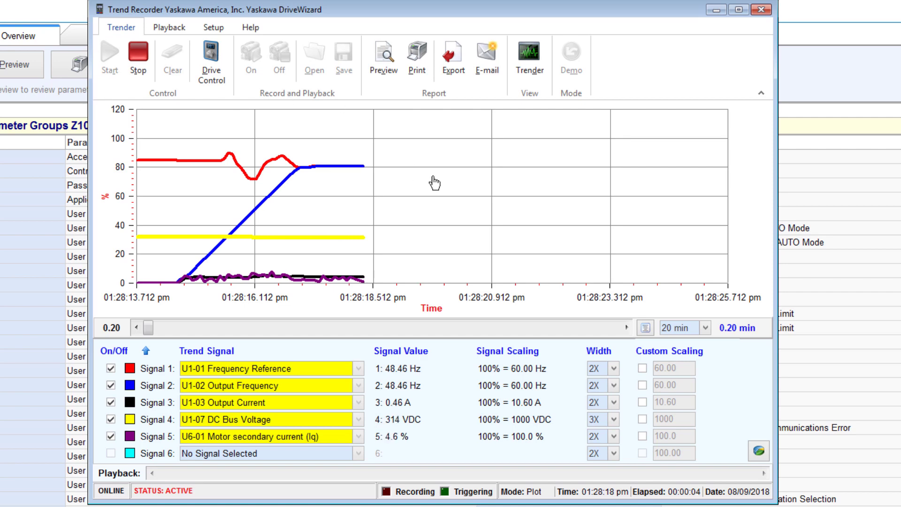
pyautogui.click(705, 328)
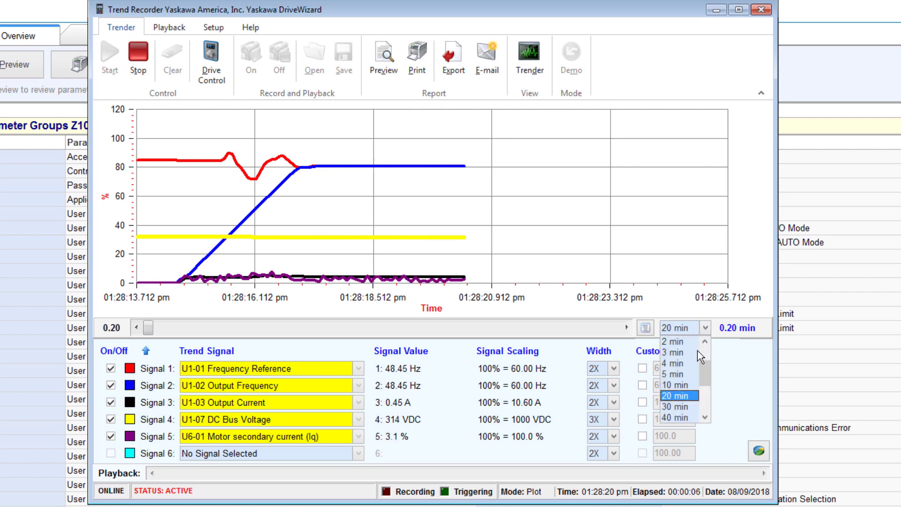
pyautogui.click(691, 371)
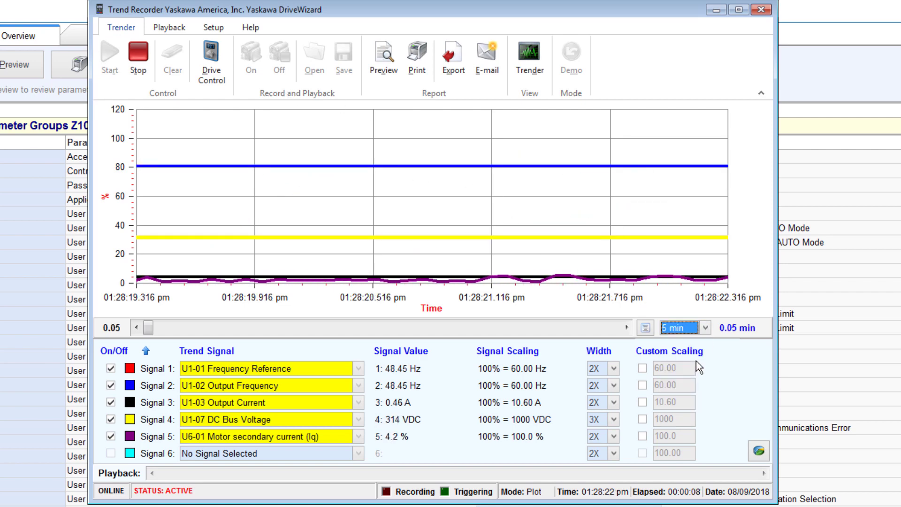
# Set the time span back to 20 min and stop the recording.
pyautogui.click(706, 328)
pyautogui.click(693, 399)
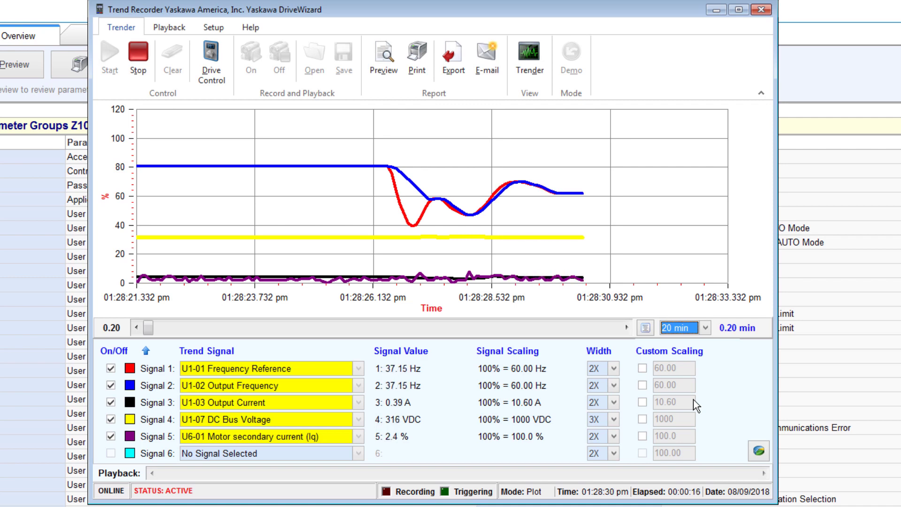
pyautogui.click(138, 54)
# Enable custom scaling for Signal 3 with a value of 4 and start the recording again.
pyautogui.click(642, 402)
pyautogui.write('4')
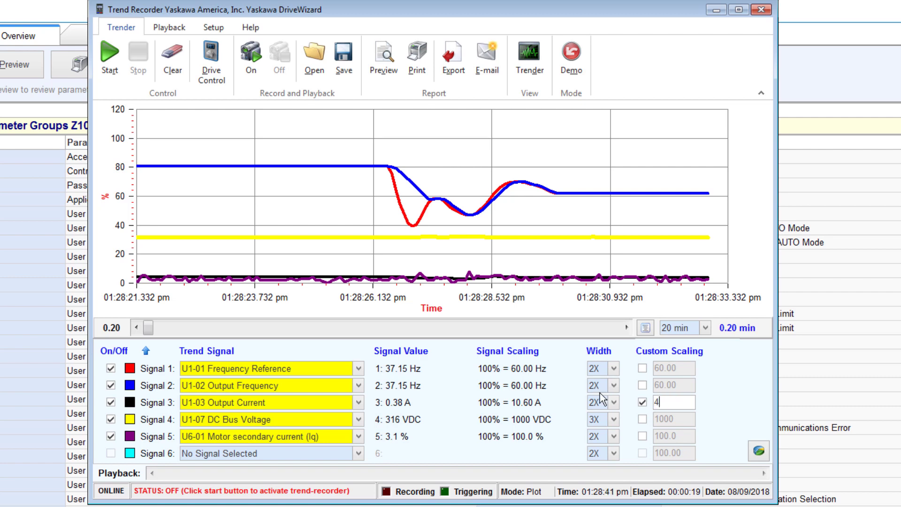
pyautogui.click(108, 65)
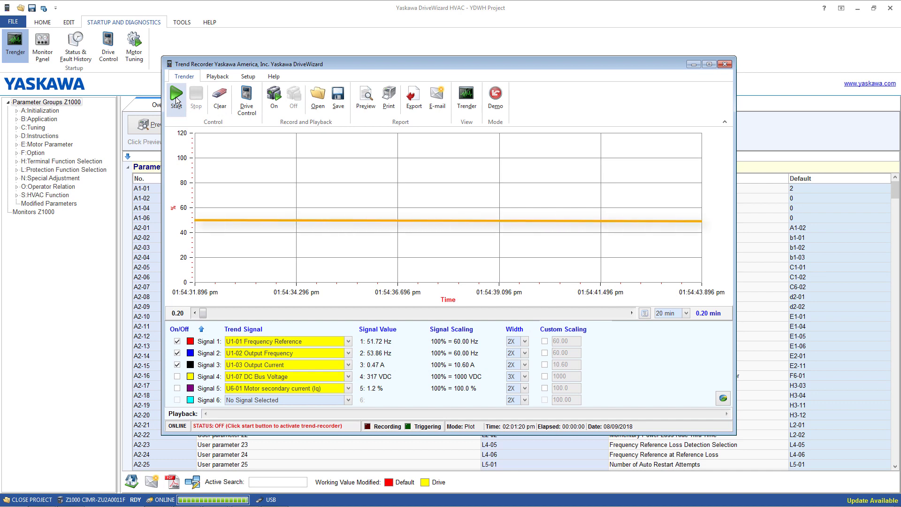
# Set up trend triggering on Signal 1 with a trigger level of 30 and rising-edge triggering.
pyautogui.click(176, 99)
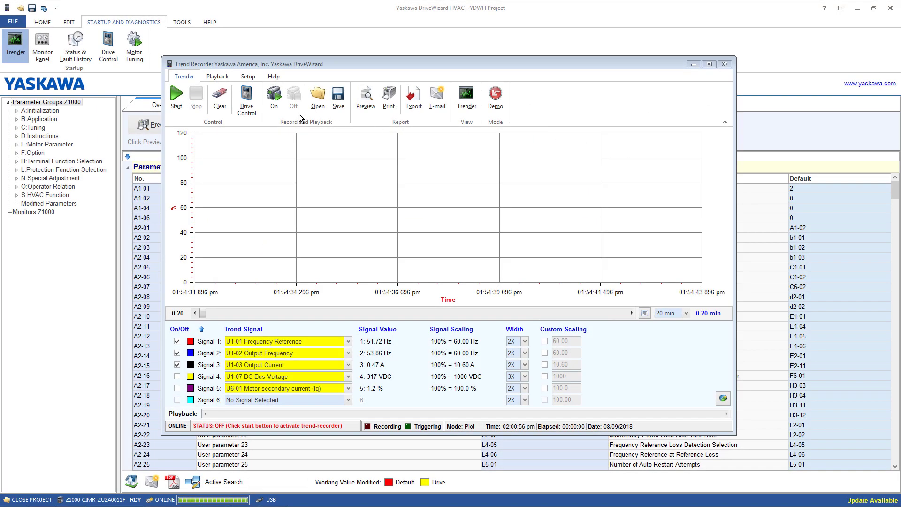
pyautogui.click(248, 77)
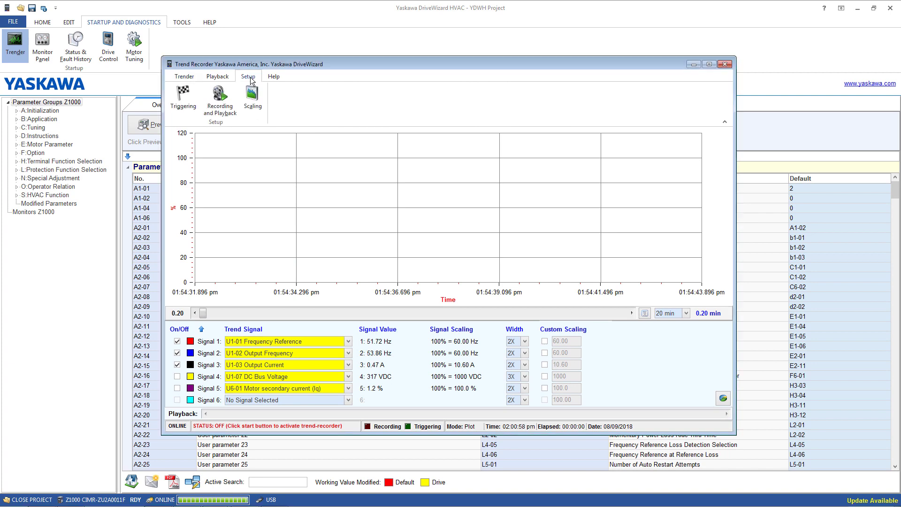
pyautogui.click(190, 94)
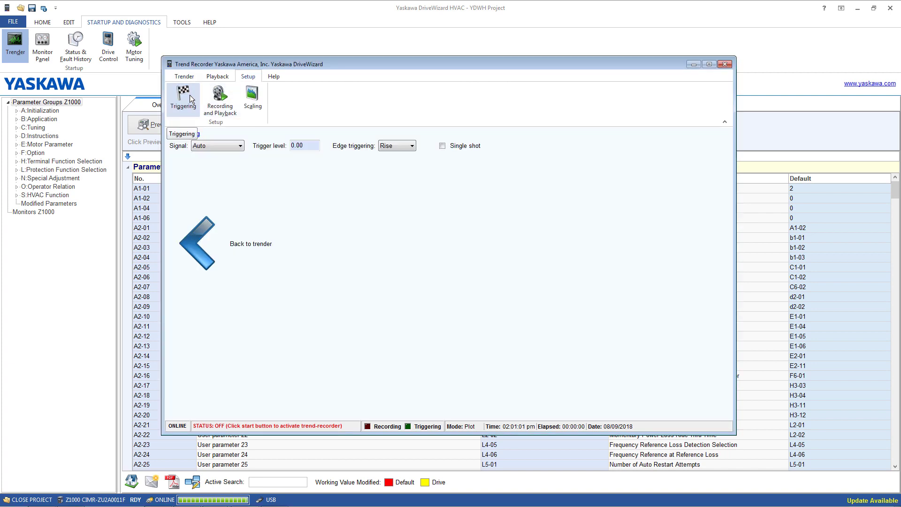
pyautogui.click(241, 146)
pyautogui.click(220, 163)
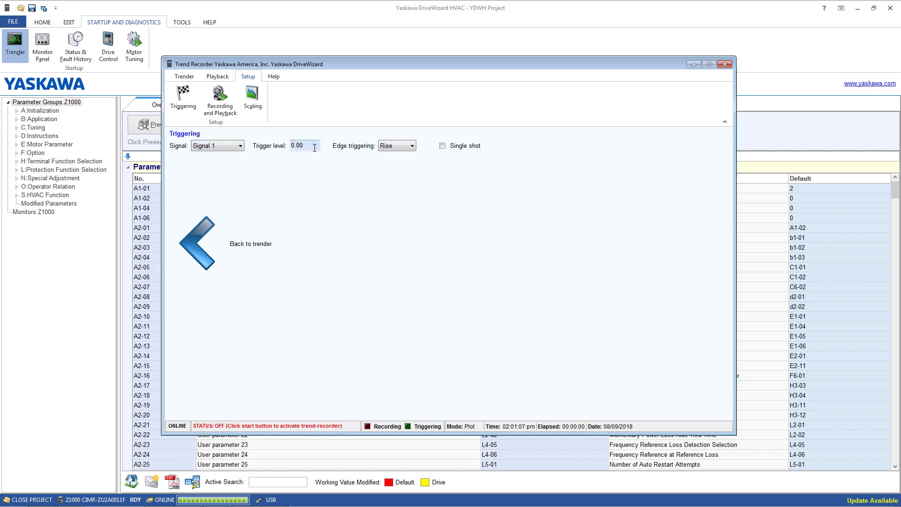
pyautogui.write('30')
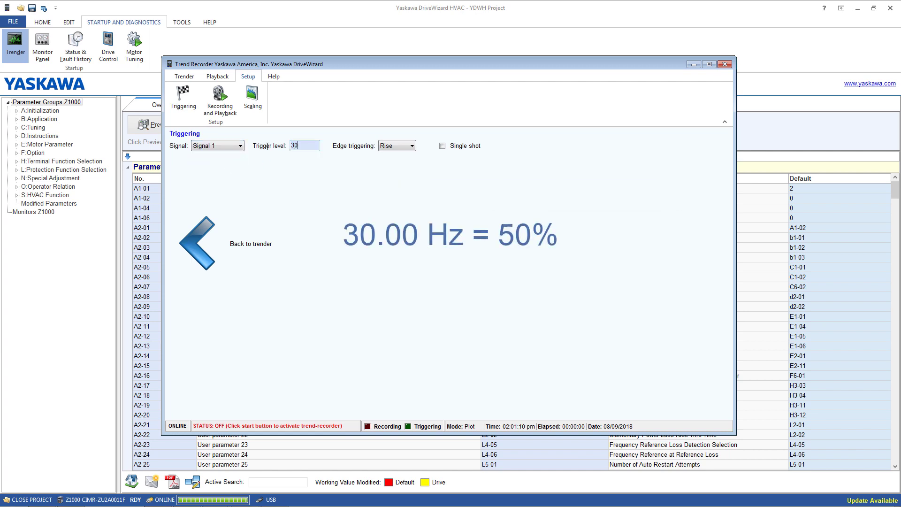
pyautogui.click(412, 147)
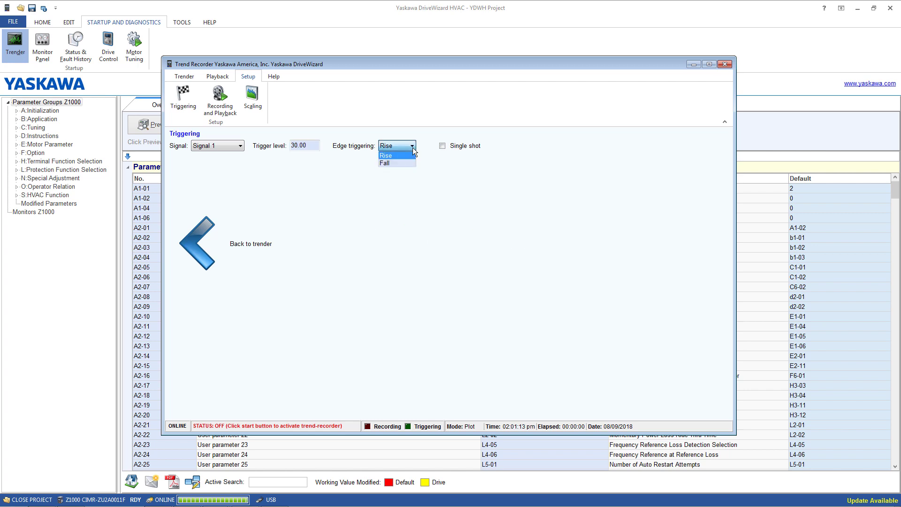
pyautogui.click(413, 149)
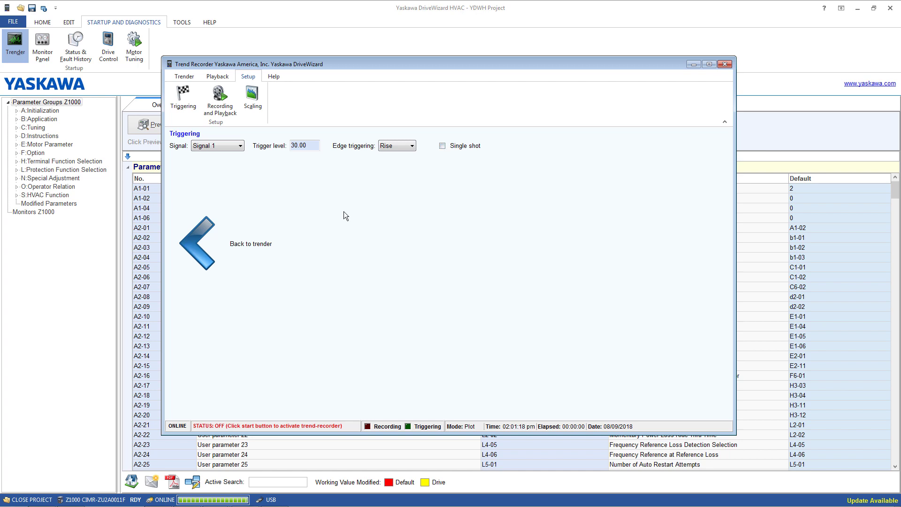
# Return to the trender, start it, and switch recording to file on.
pyautogui.click(195, 232)
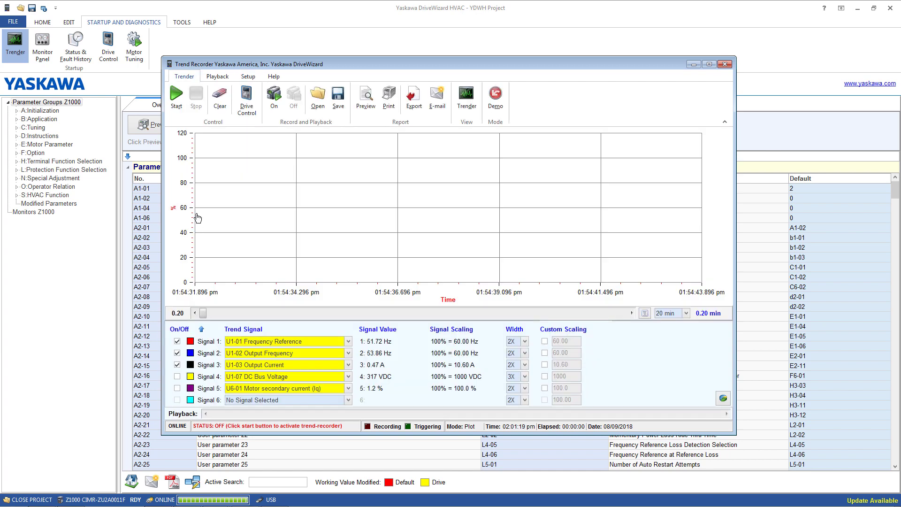
pyautogui.click(176, 97)
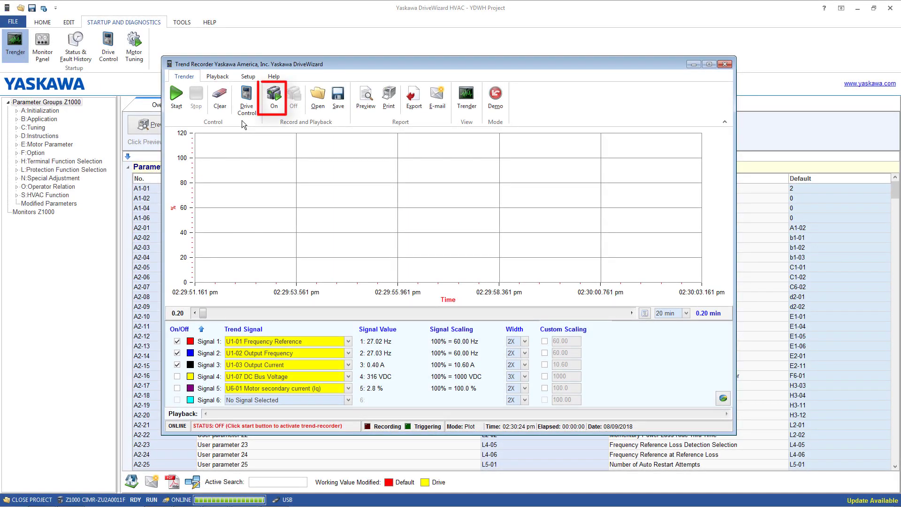
pyautogui.click(274, 96)
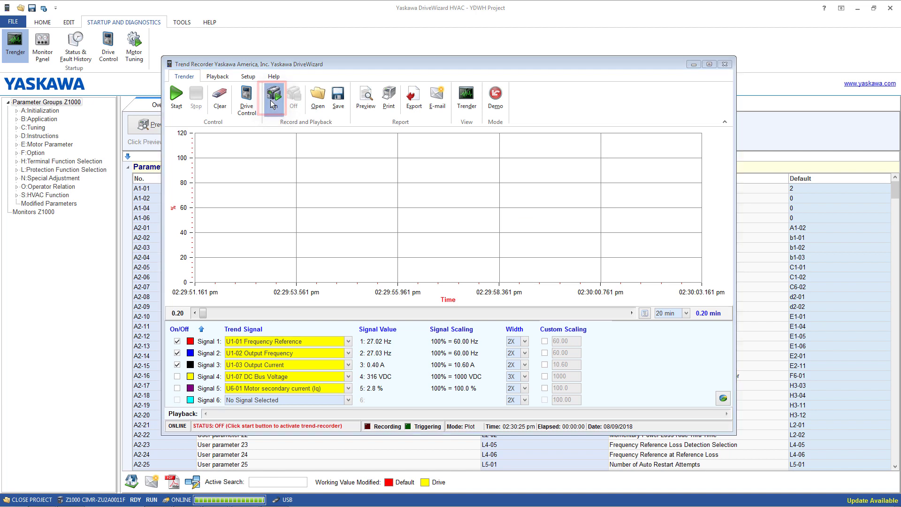
pyautogui.click(469, 277)
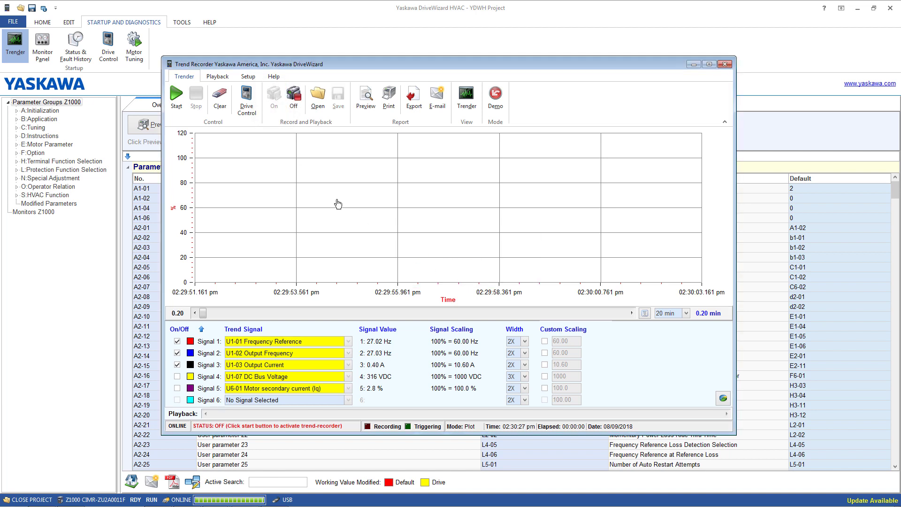
# Start and stop a triggered recording, then save the recording.
pyautogui.click(176, 104)
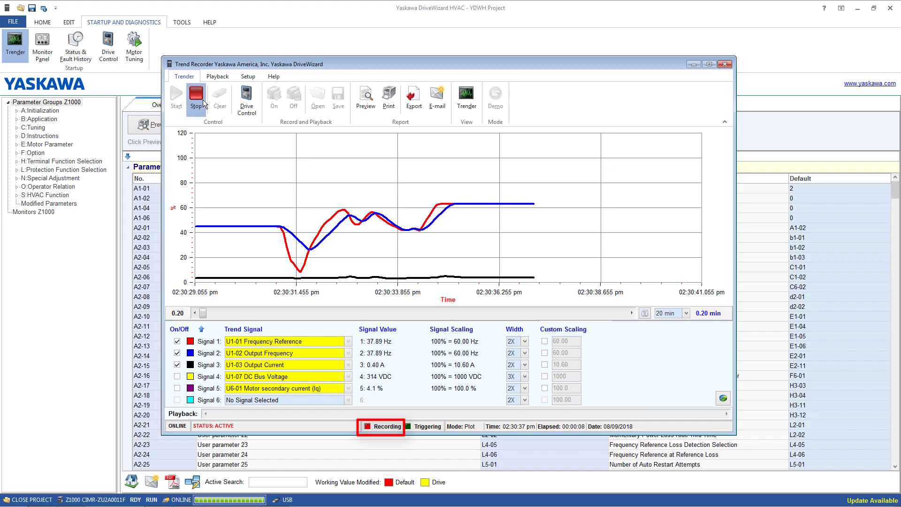
pyautogui.click(195, 97)
pyautogui.click(301, 51)
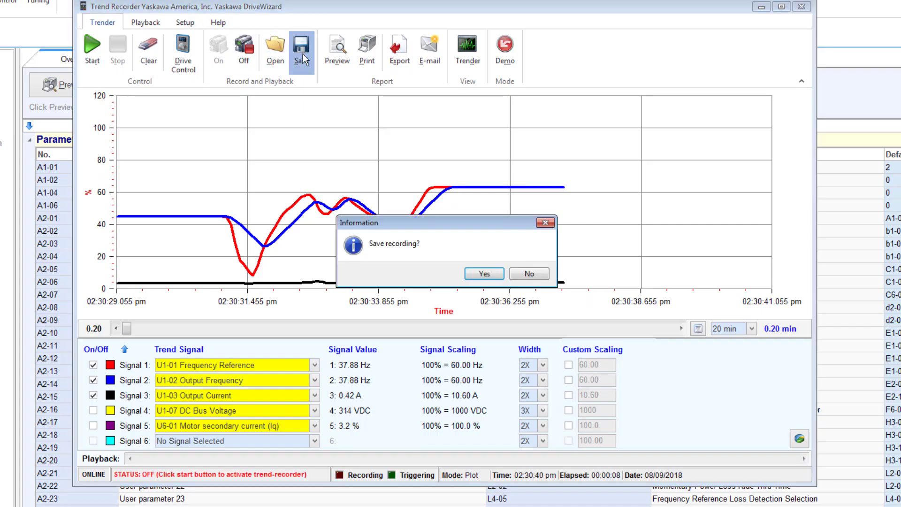
pyautogui.click(484, 273)
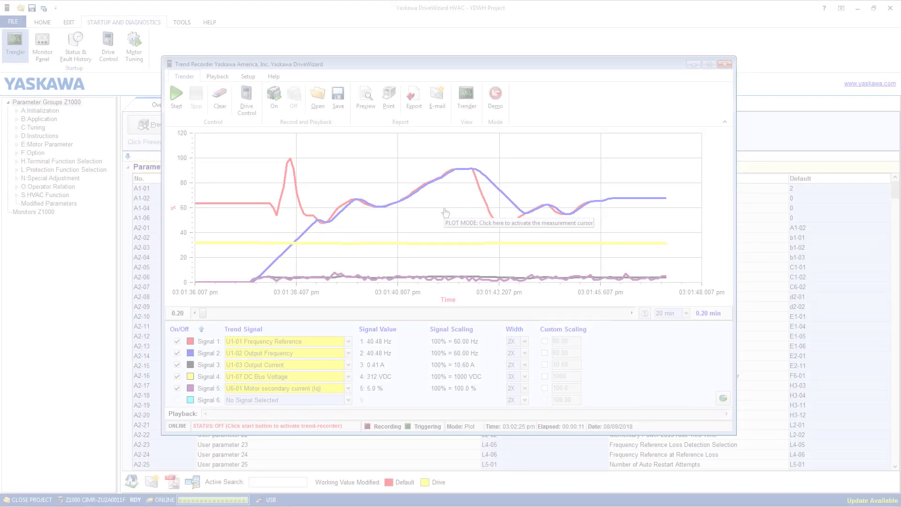
# Export the trend data as a CSV file named YDWH Trender File in the DWHVAC folder.
pyautogui.click(414, 96)
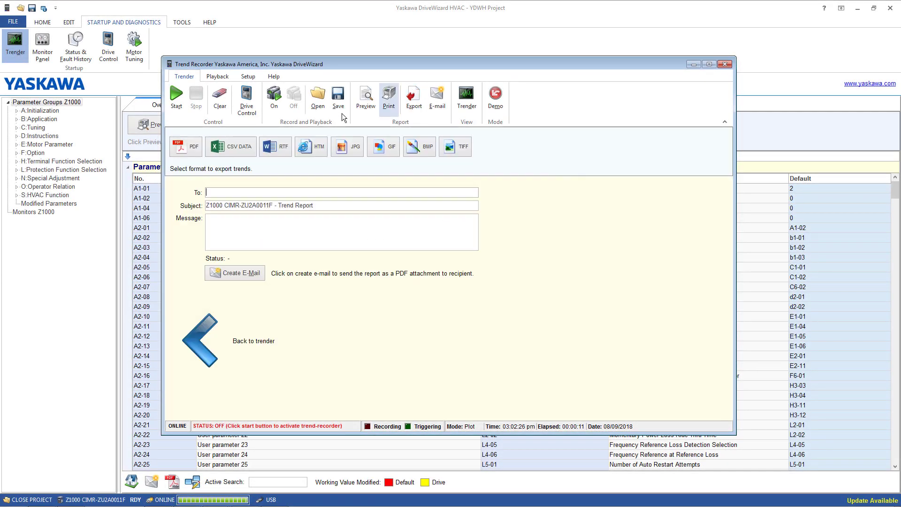
pyautogui.click(236, 143)
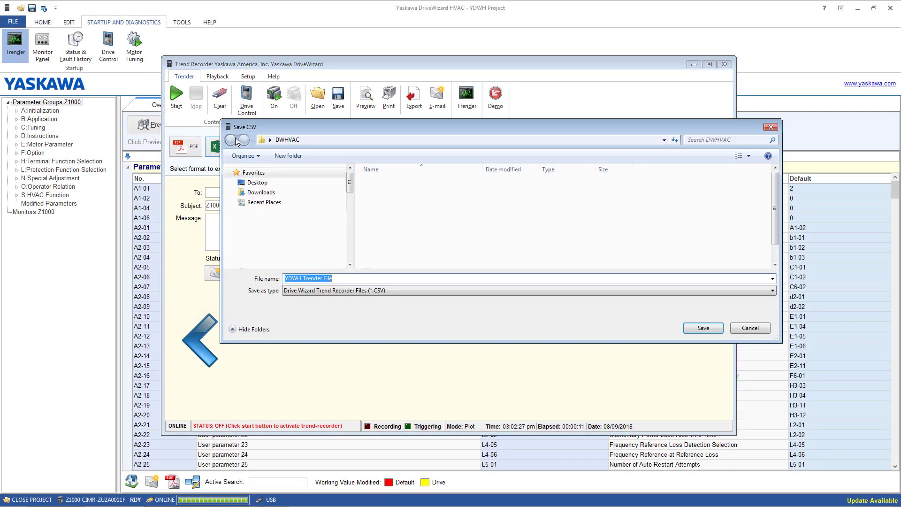
pyautogui.click(703, 328)
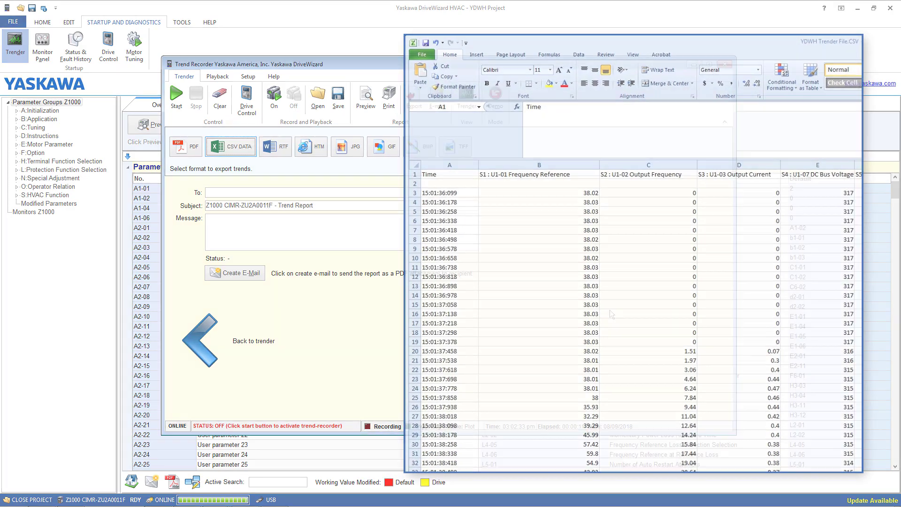